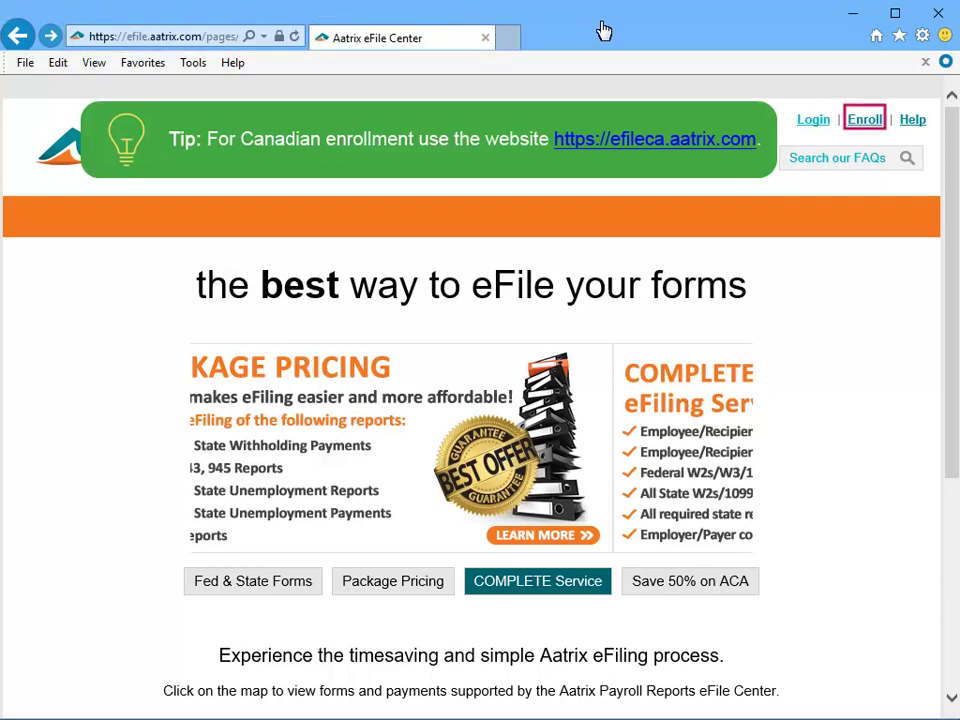
Enroll for eFiling as a company/employer filer with the accounting package Sage 300CRE, fill in the contact's details, and save the enrollment.
{"action": "left_click", "coordinate": [883, 122]}
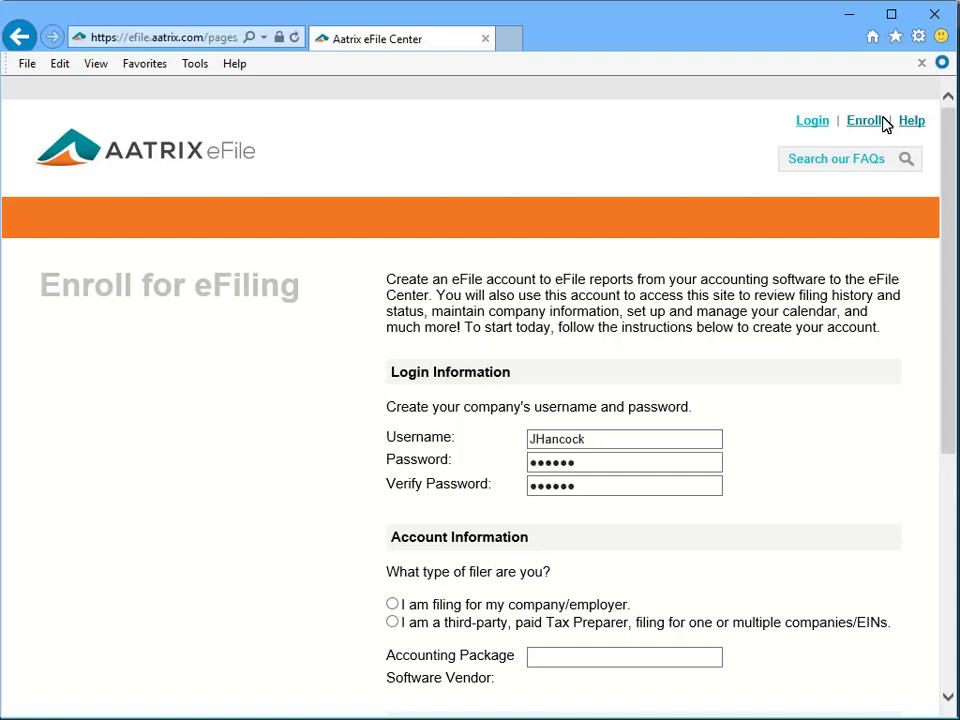
{"action": "scroll", "coordinate": [946, 410], "scroll_direction": "down", "scroll_amount": 2}
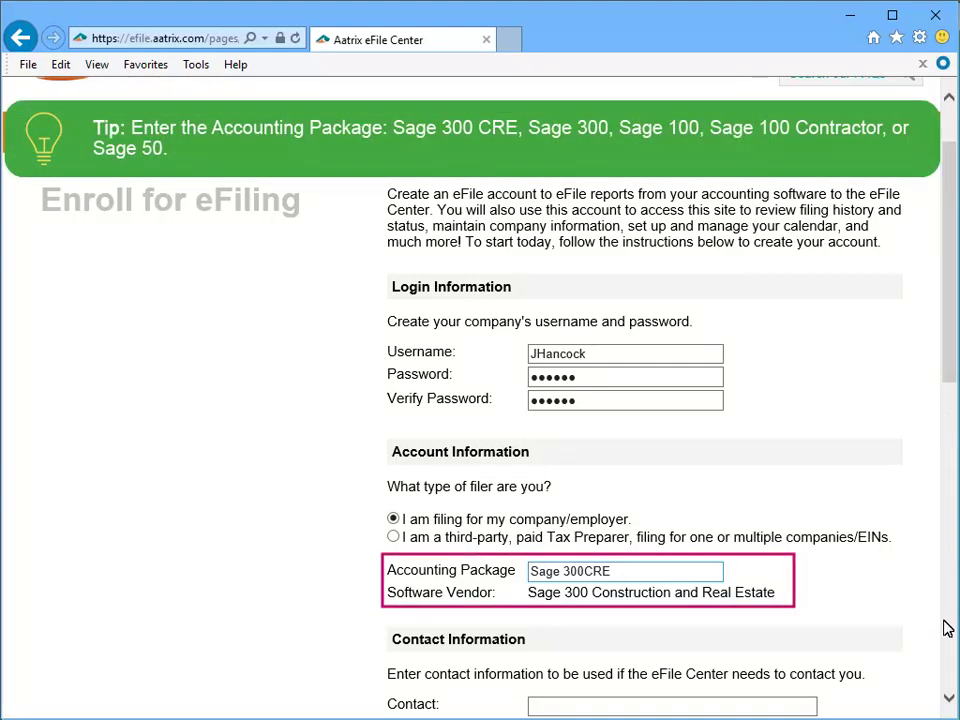
{"action": "scroll", "coordinate": [944, 675], "scroll_direction": "down", "scroll_amount": 6}
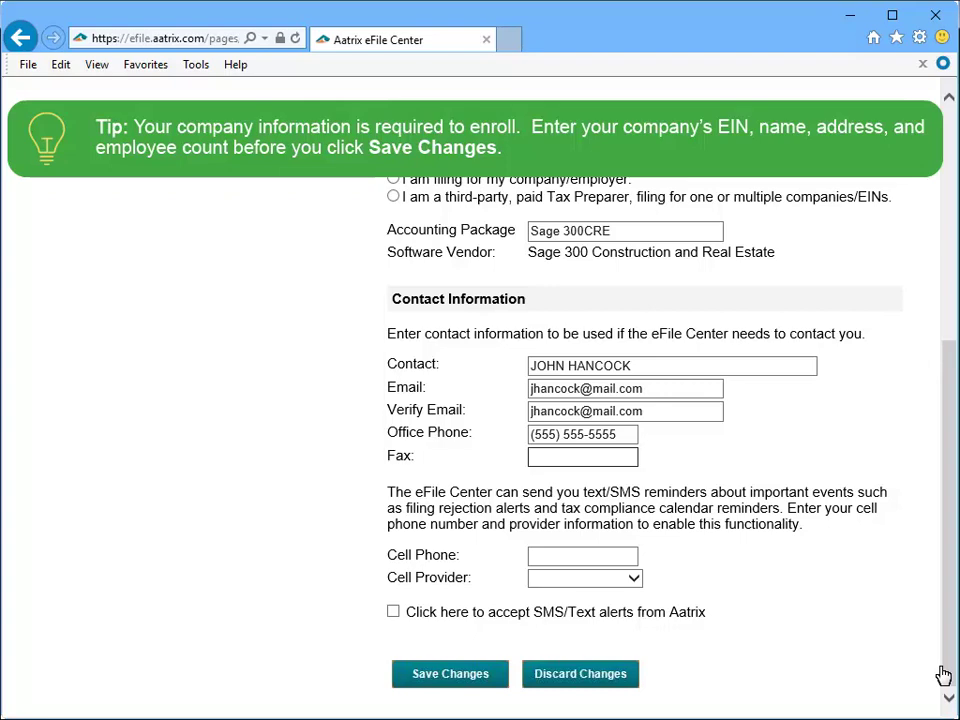
{"action": "left_click", "coordinate": [403, 681]}
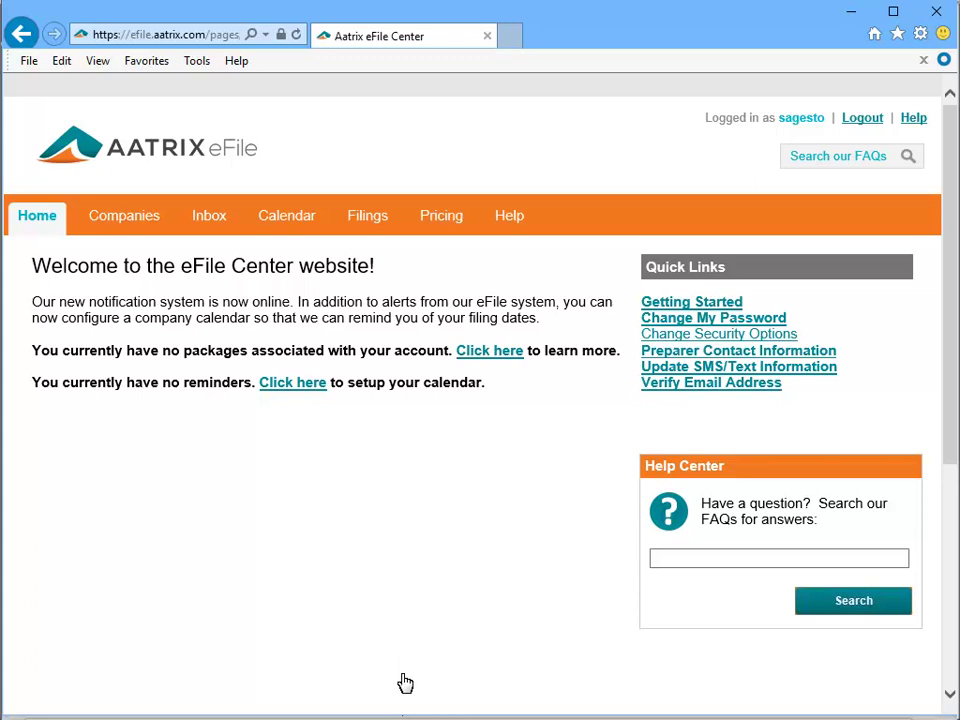
Start adding a company and fill in its EIN, EIN verification, the name JOHNSON CUSTOM HOMES, and its address.
{"action": "left_click", "coordinate": [92, 216]}
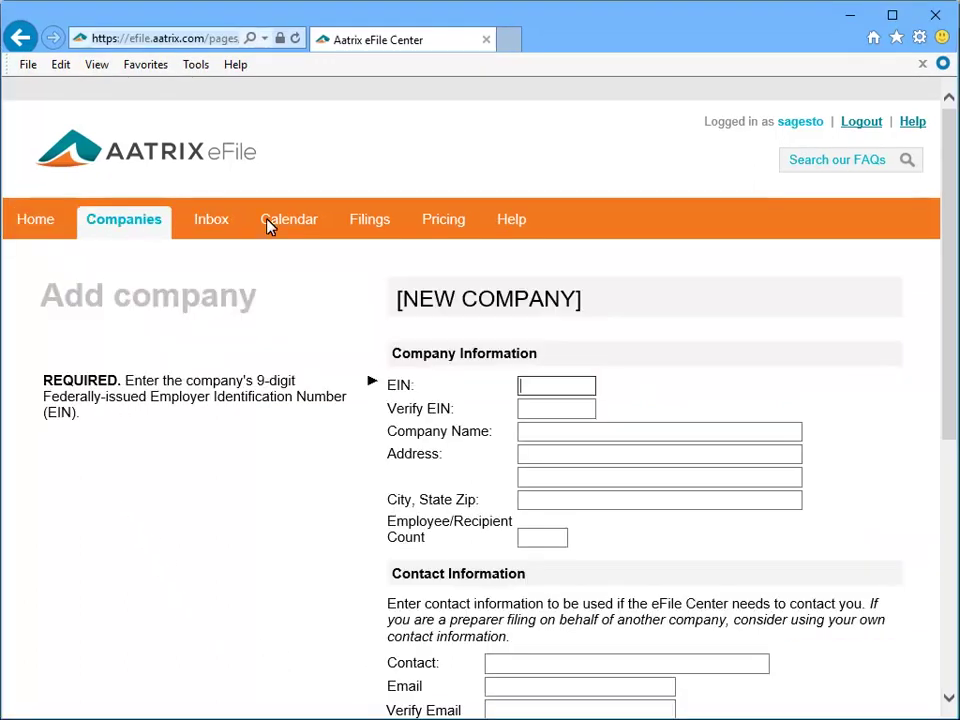
{"action": "type", "text": "1955555"}
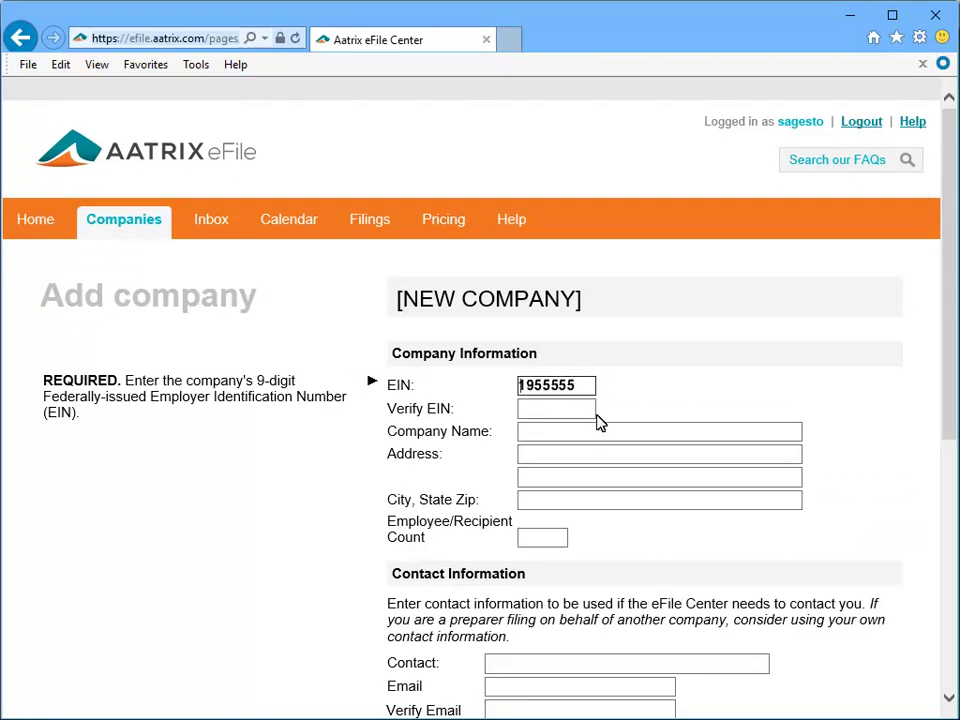
{"action": "type", "text": "55"}
{"action": "key", "text": "Return"}
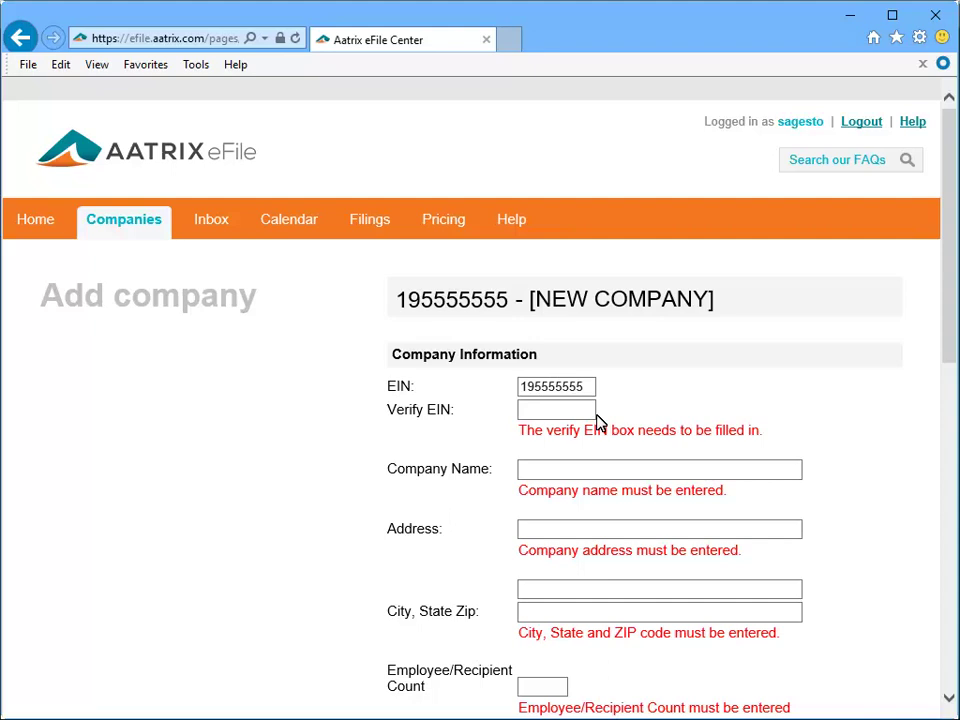
{"action": "type", "text": "195555555"}
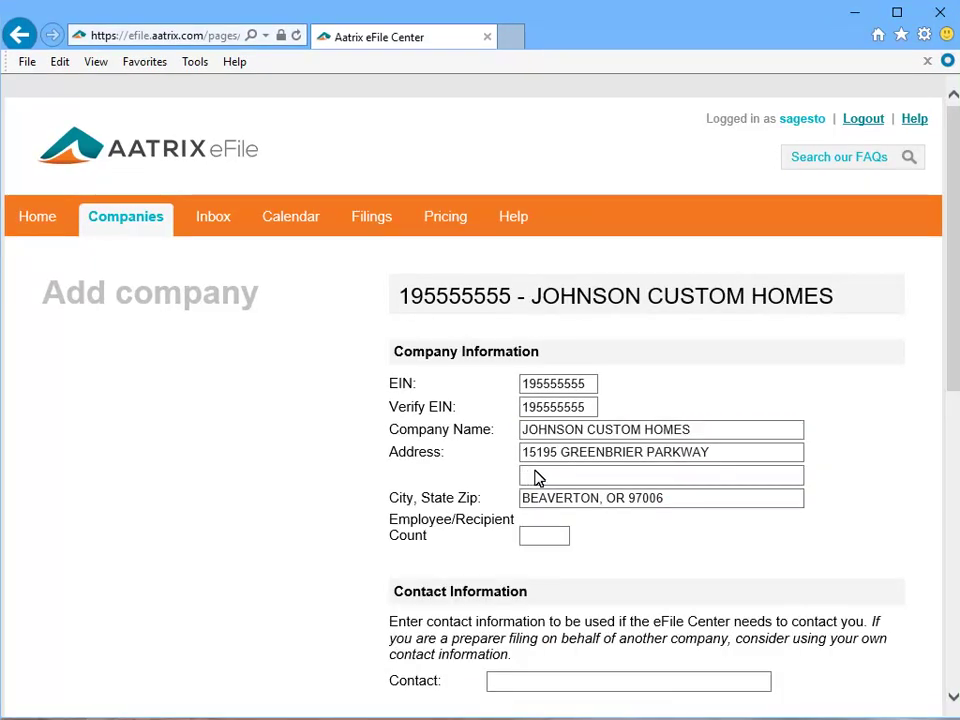
Set the company's employee/recipient count to 200 and fill in the contact person's name, e-mail, and phone.
{"action": "left_click", "coordinate": [565, 536]}
{"action": "type", "text": "200"}
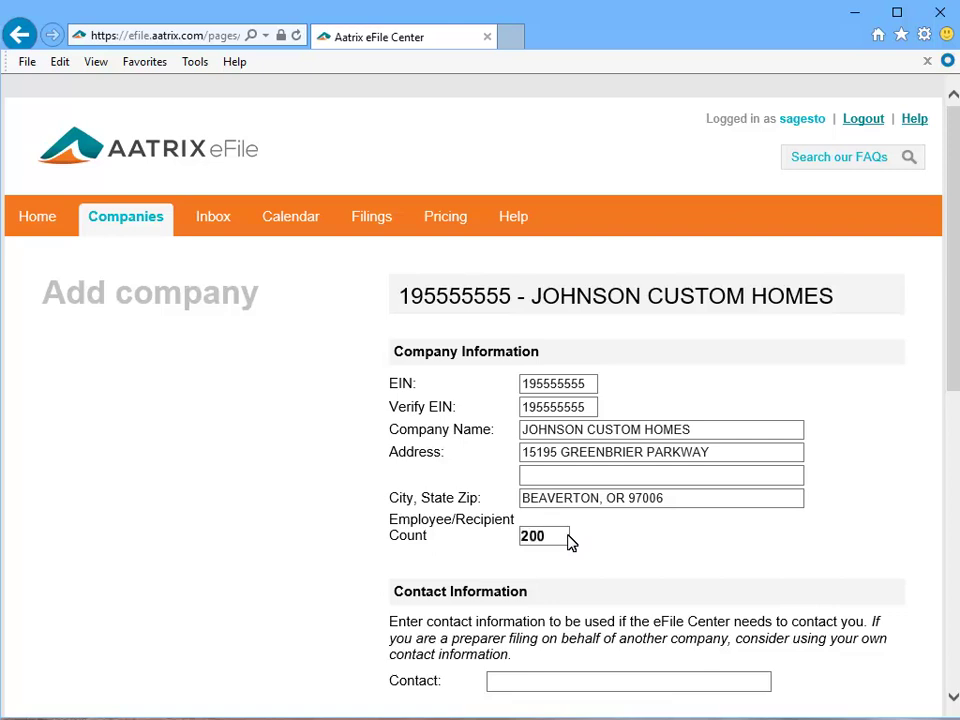
{"action": "scroll", "coordinate": [952, 698], "scroll_direction": "down", "scroll_amount": 2}
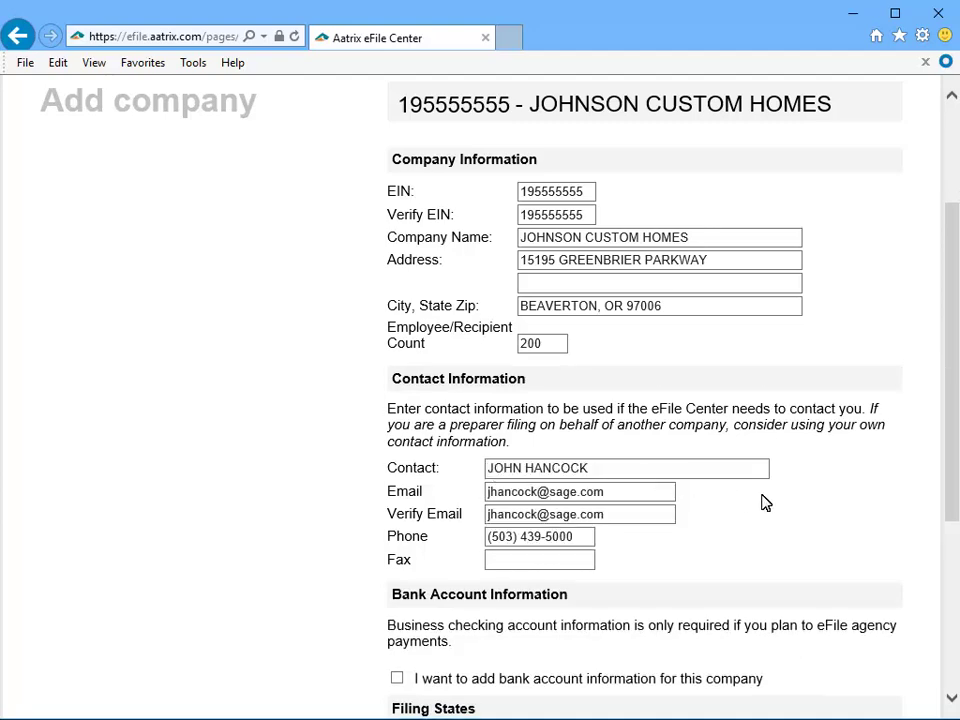
Select OR, CA, and ID as the company's filing states and save the new company.
{"action": "scroll", "coordinate": [940, 650], "scroll_direction": "down", "scroll_amount": 5}
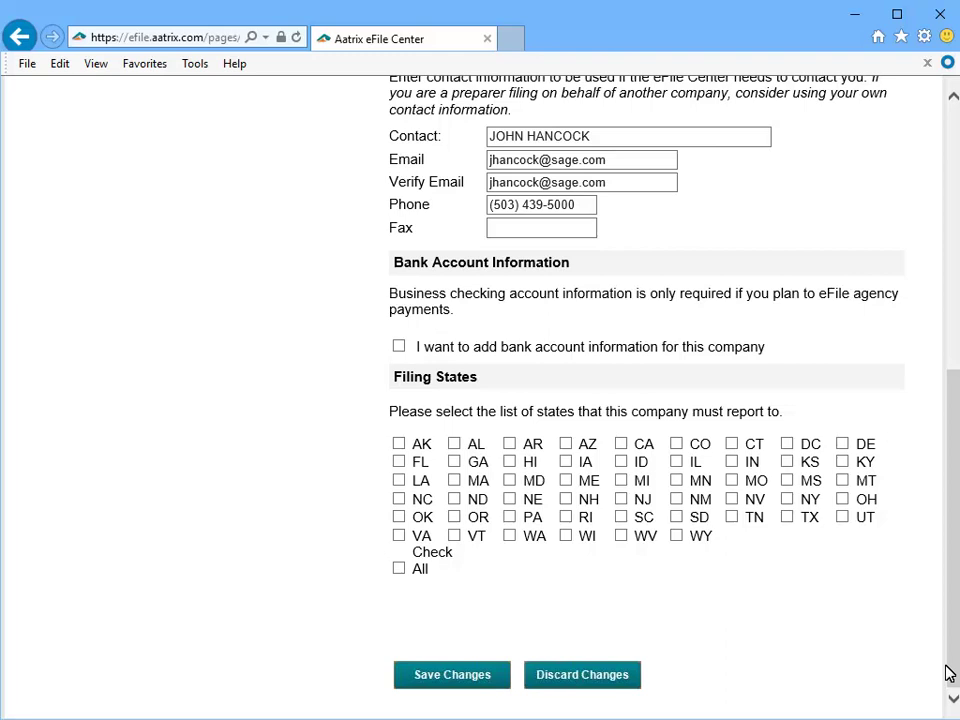
{"action": "left_click", "coordinate": [455, 518]}
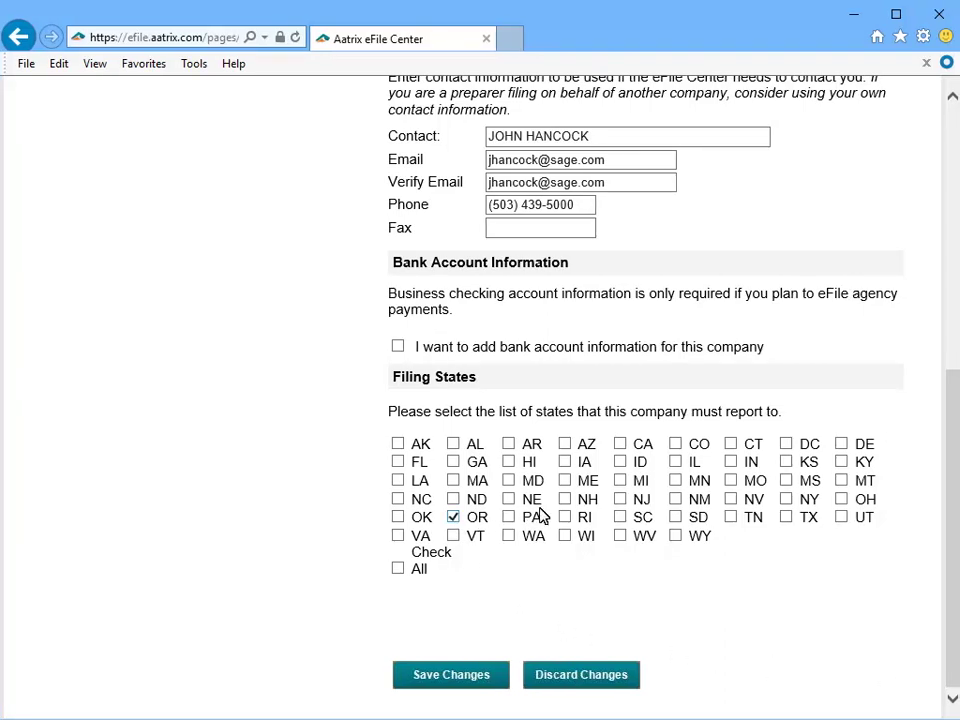
{"action": "left_click", "coordinate": [620, 445]}
{"action": "left_click", "coordinate": [621, 463]}
{"action": "left_click", "coordinate": [405, 676]}
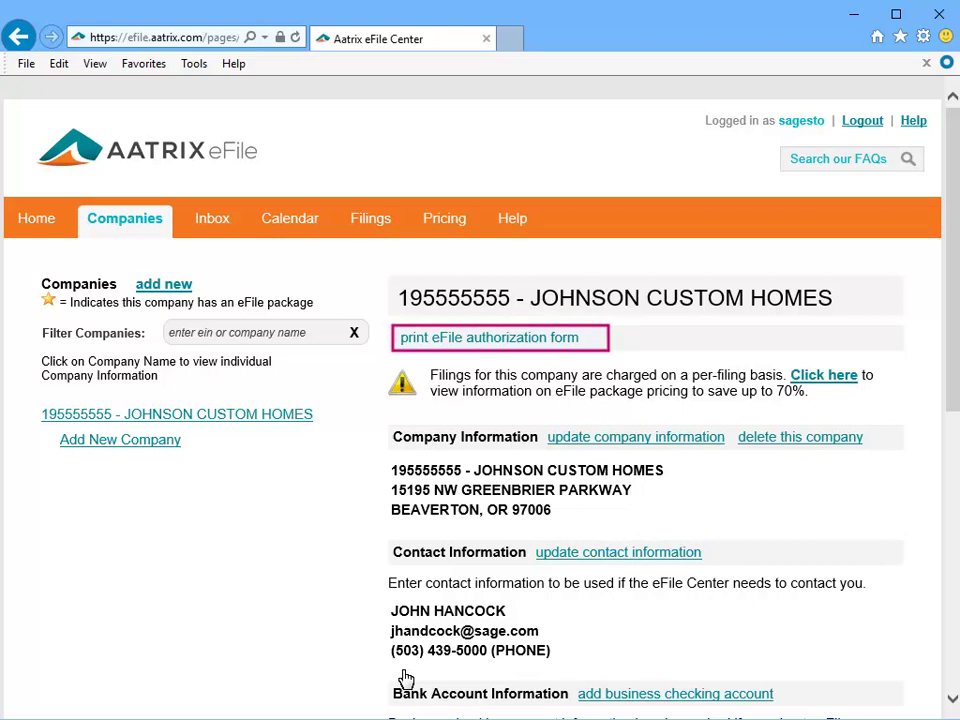
Open the company's eFile authorization form, look through it down to the taxpayer signature section, and close it.
{"action": "left_click", "coordinate": [585, 339]}
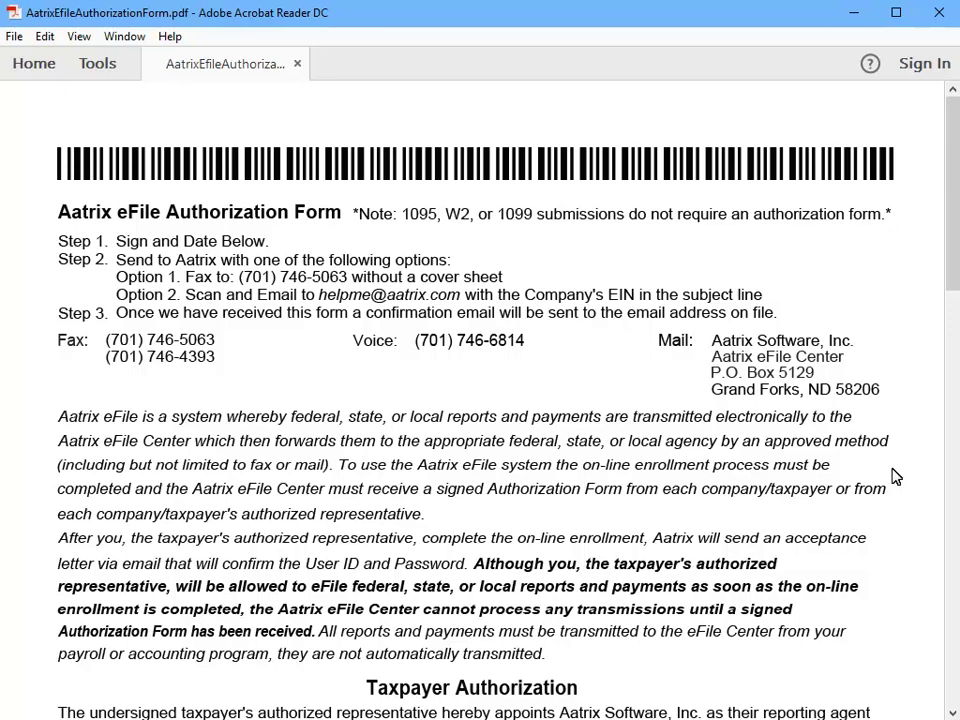
{"action": "left_click", "coordinate": [952, 712]}
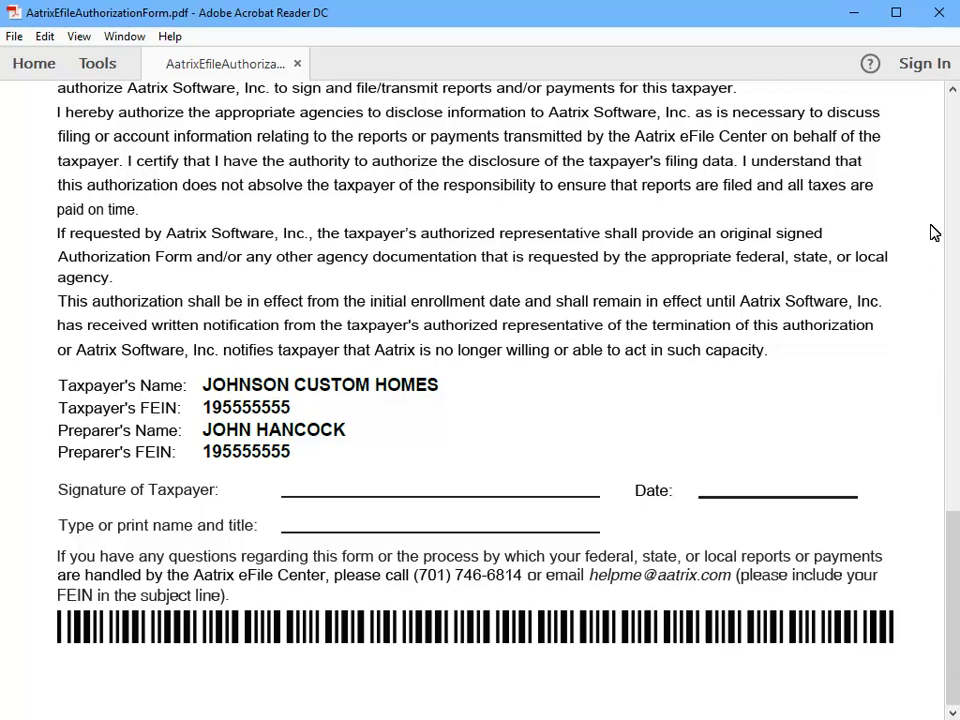
{"action": "left_click", "coordinate": [938, 13]}
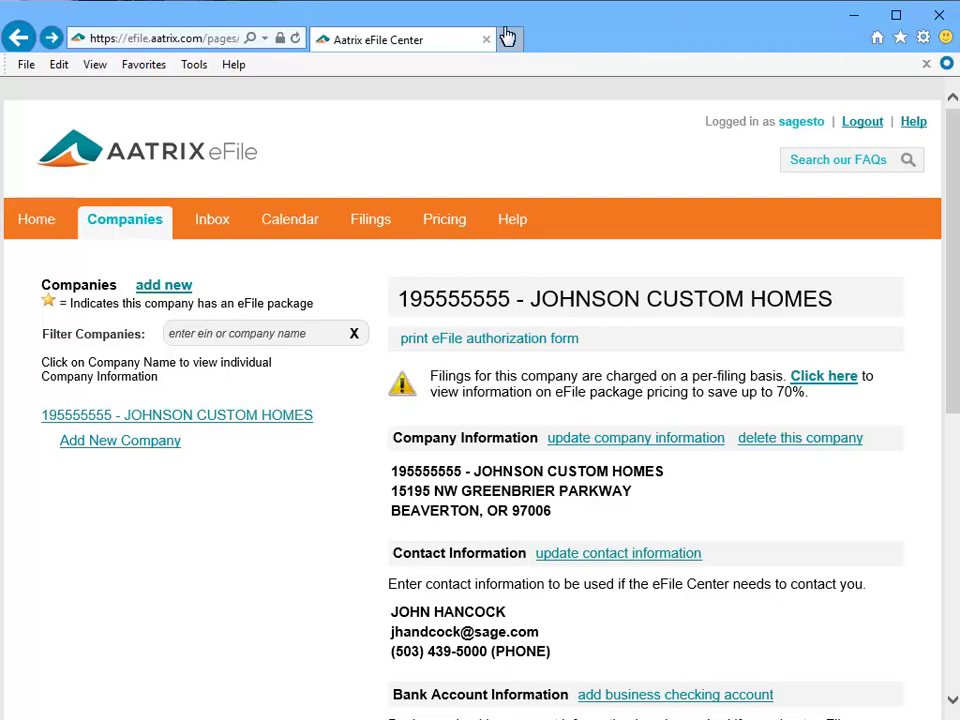
Start the calendar reminder setup from the home page and set the federal filer status to 941 Semi-Weekly Depositor.
{"action": "left_click", "coordinate": [30, 222]}
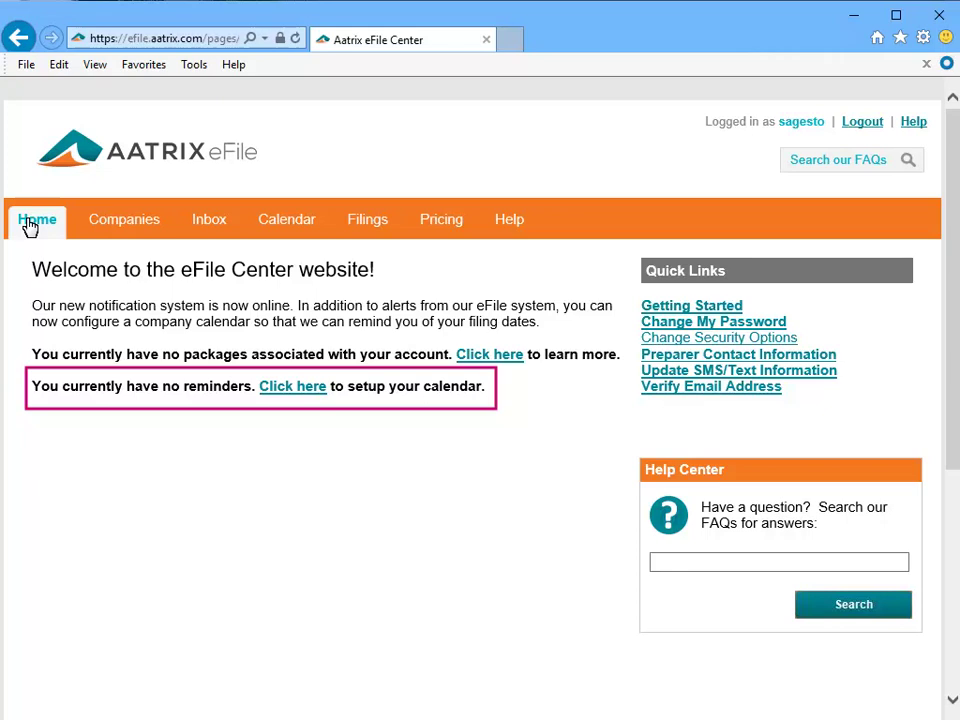
{"action": "left_click", "coordinate": [313, 388]}
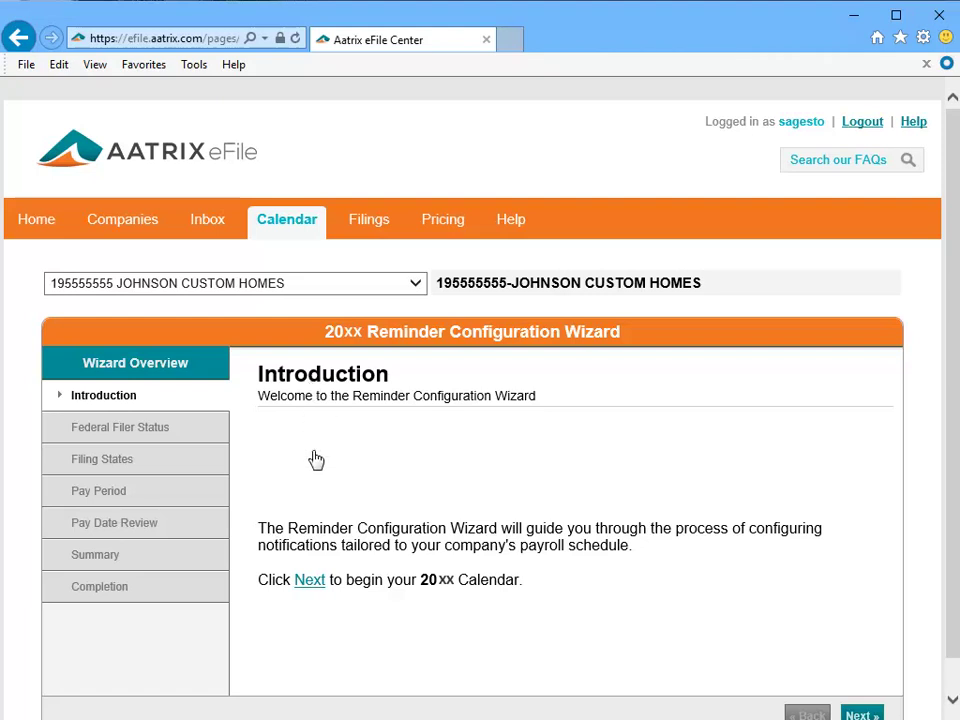
{"action": "left_click", "coordinate": [312, 582]}
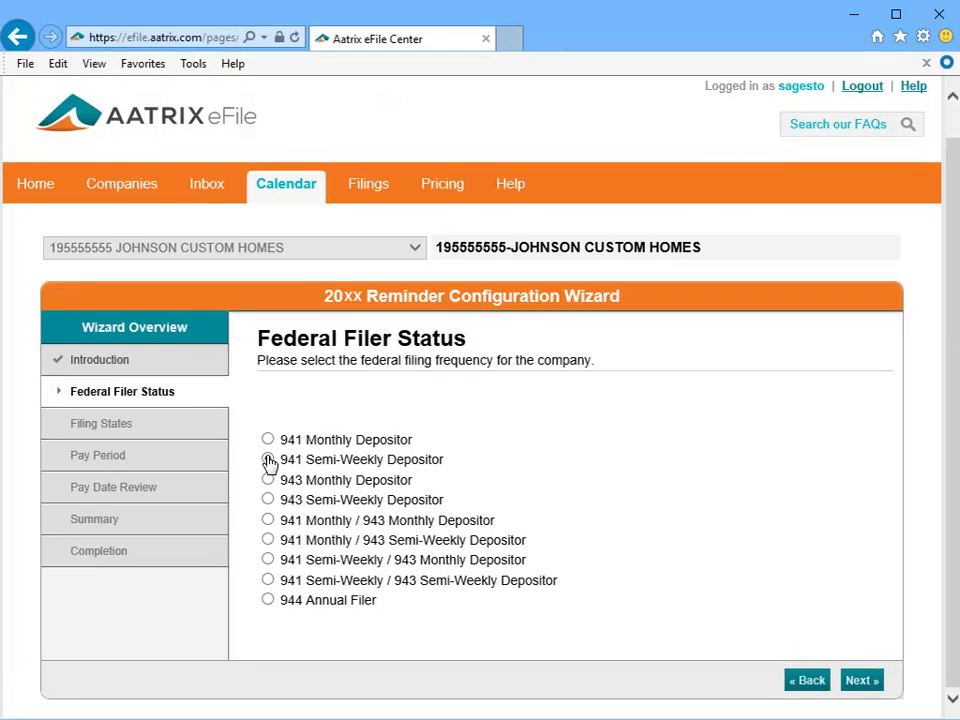
{"action": "left_click", "coordinate": [268, 460]}
{"action": "left_click", "coordinate": [875, 680]}
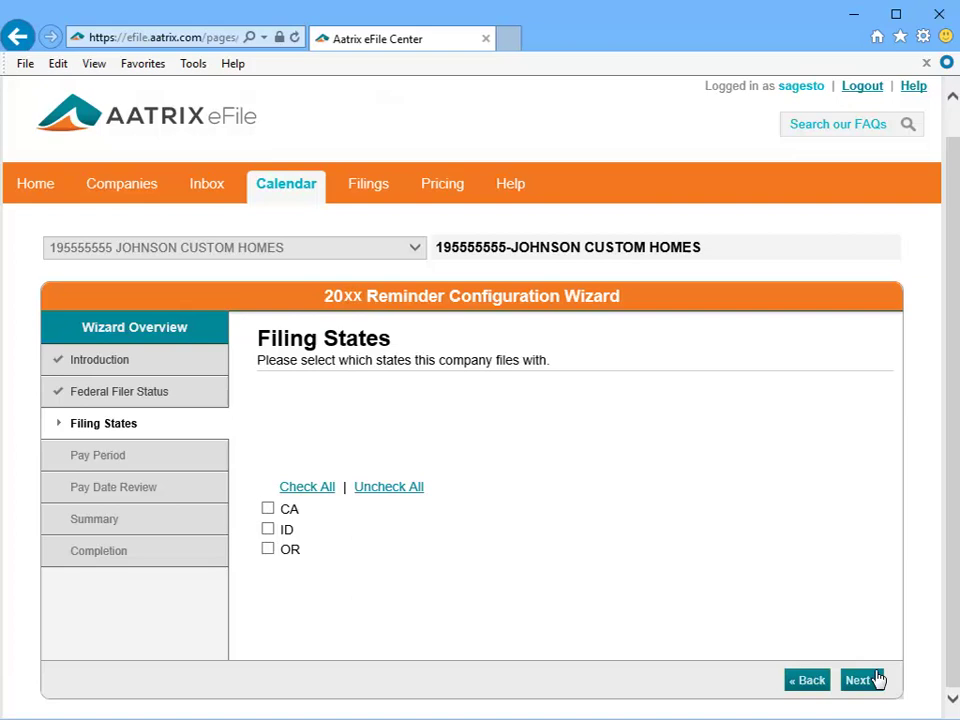
Include all listed filing states in the reminders and set Idaho's filing frequency to MONTHLY.
{"action": "left_click", "coordinate": [316, 489]}
{"action": "left_click", "coordinate": [874, 680]}
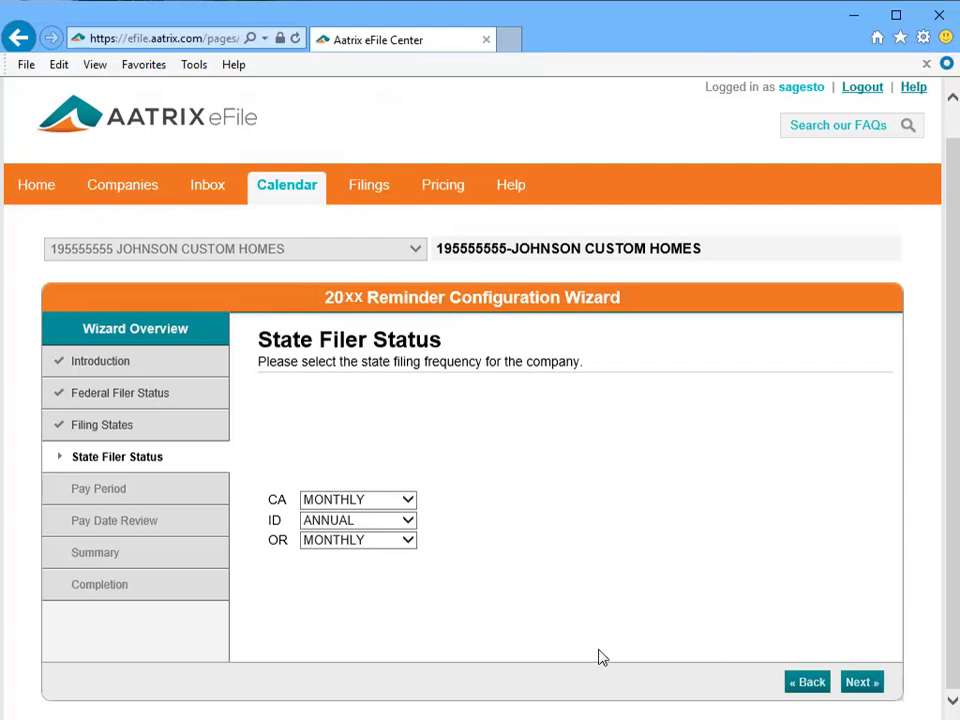
{"action": "left_click", "coordinate": [406, 520]}
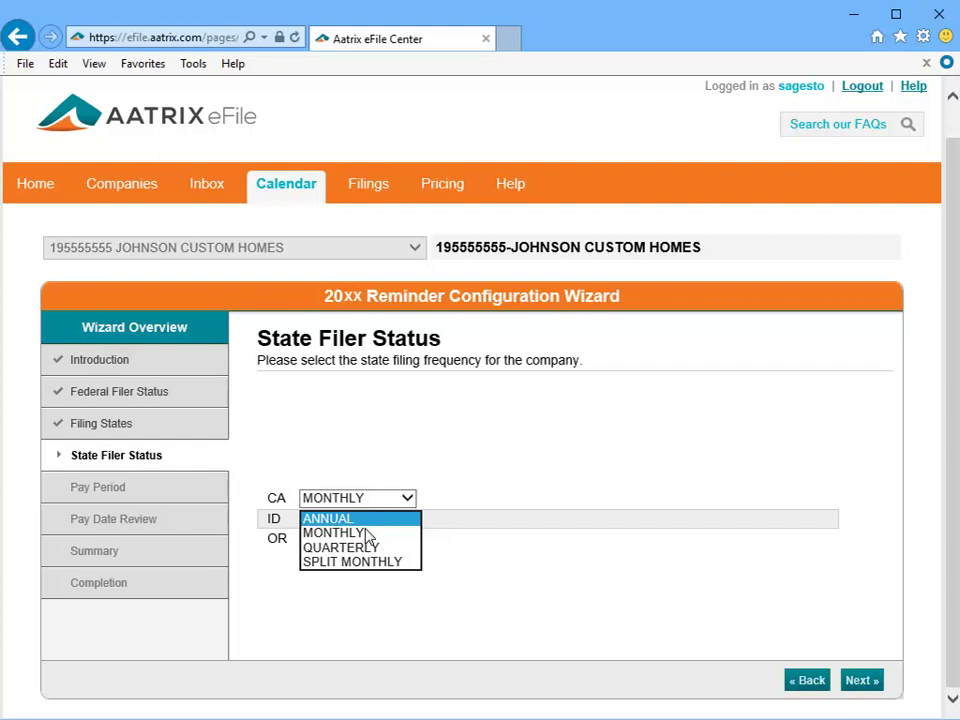
{"action": "left_click", "coordinate": [366, 533]}
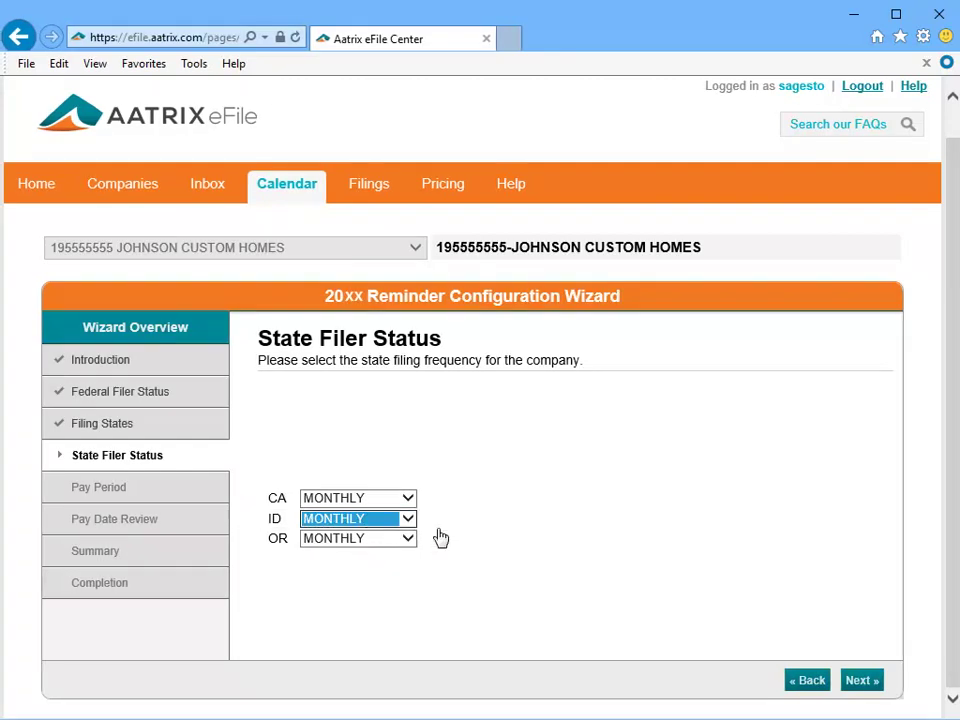
{"action": "left_click", "coordinate": [877, 684]}
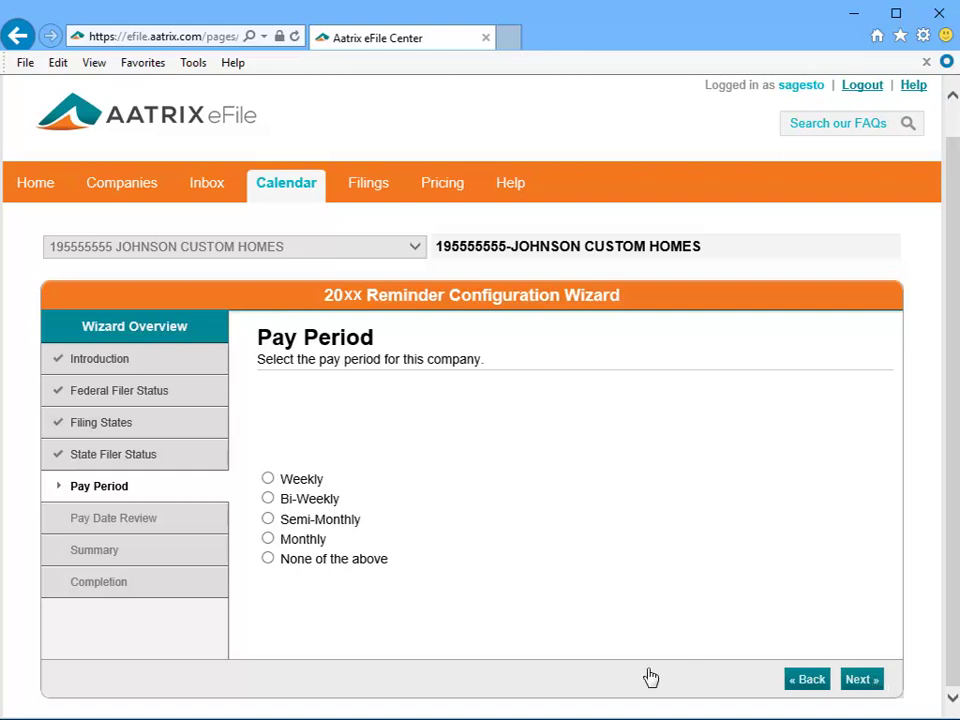
Set the company's pay period to Weekly and its pay day of the week to Friday.
{"action": "left_click", "coordinate": [268, 479]}
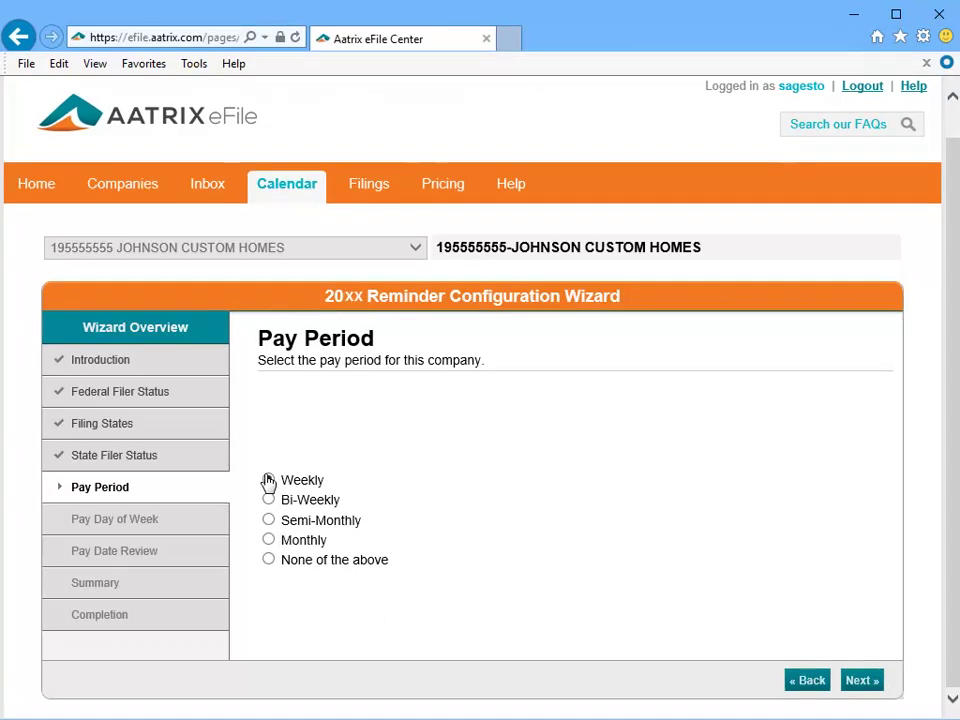
{"action": "left_click", "coordinate": [873, 684]}
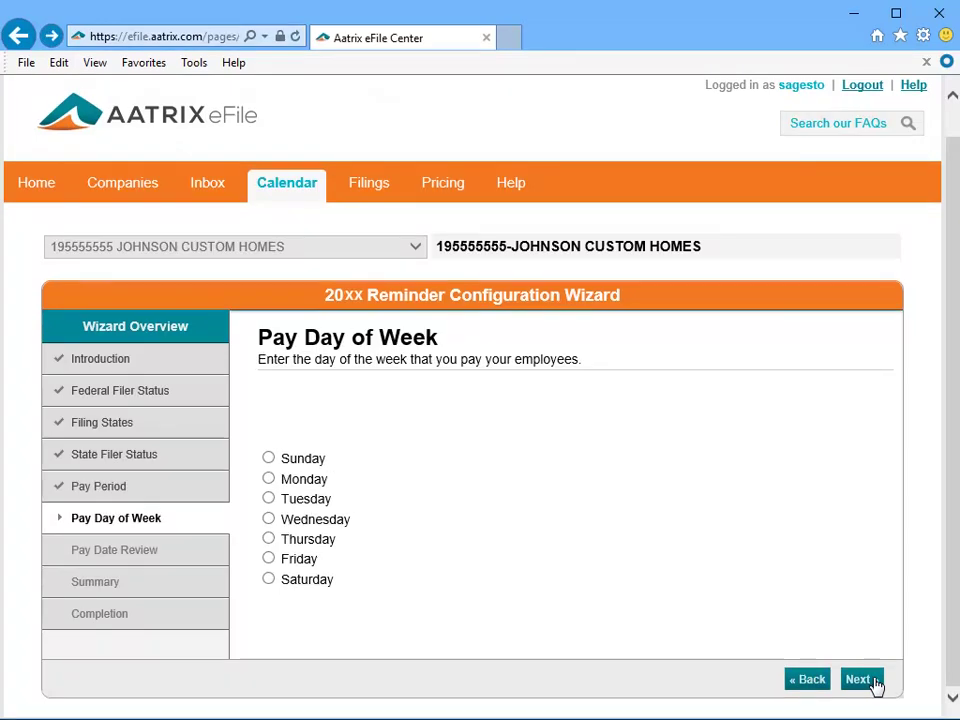
{"action": "left_click", "coordinate": [268, 560]}
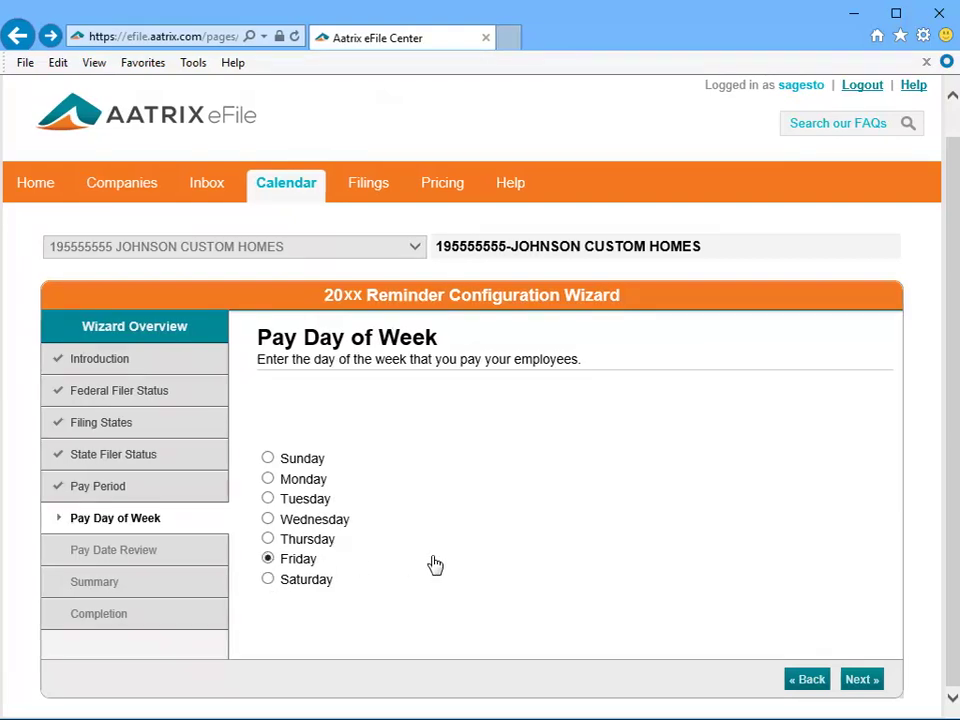
{"action": "left_click", "coordinate": [860, 680]}
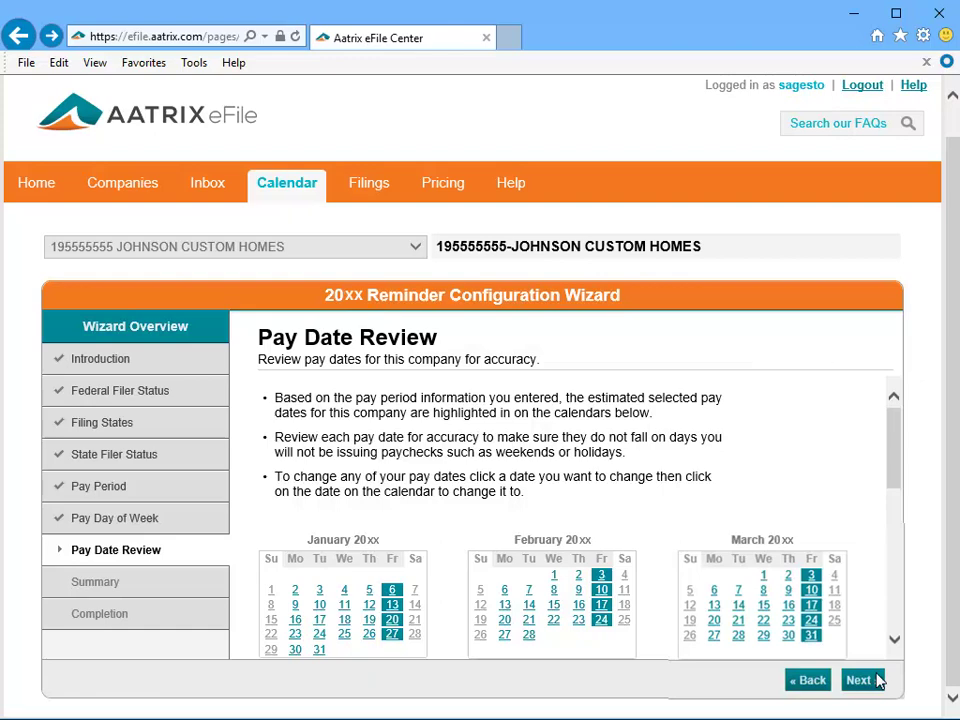
Review the highlighted pay dates on the calendars from January through December and accept them.
{"action": "left_click", "coordinate": [894, 638]}
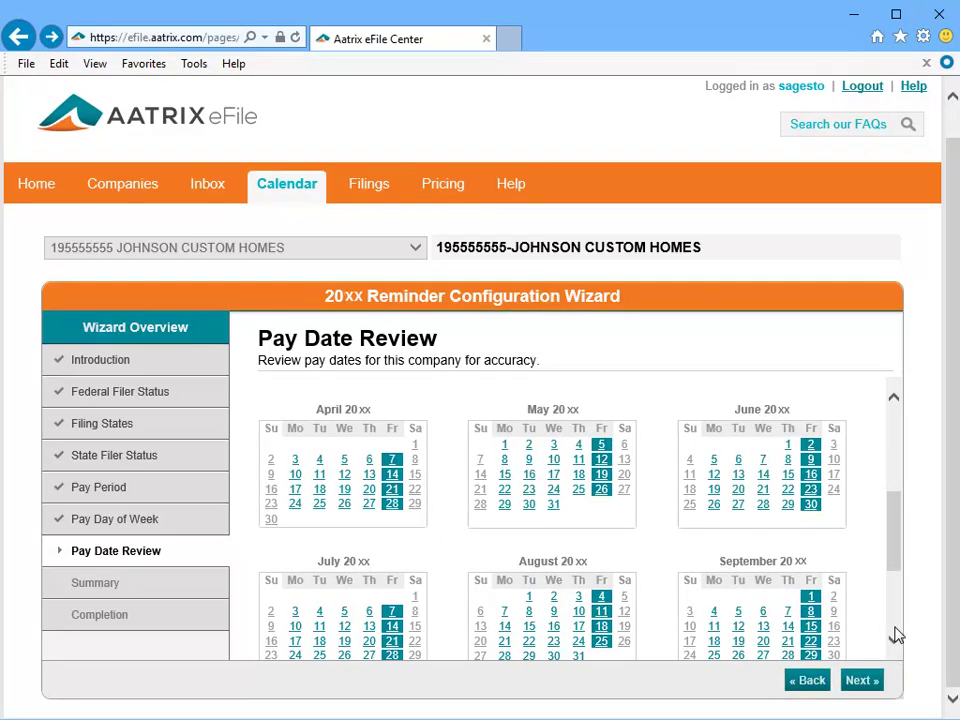
{"action": "left_click", "coordinate": [896, 635]}
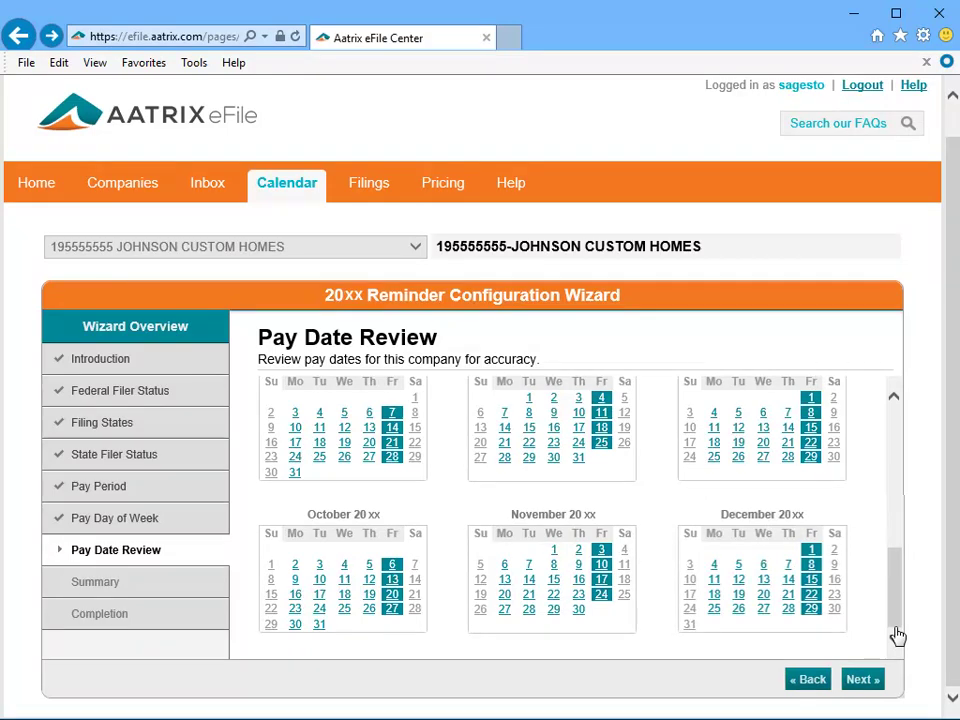
{"action": "left_click", "coordinate": [860, 679]}
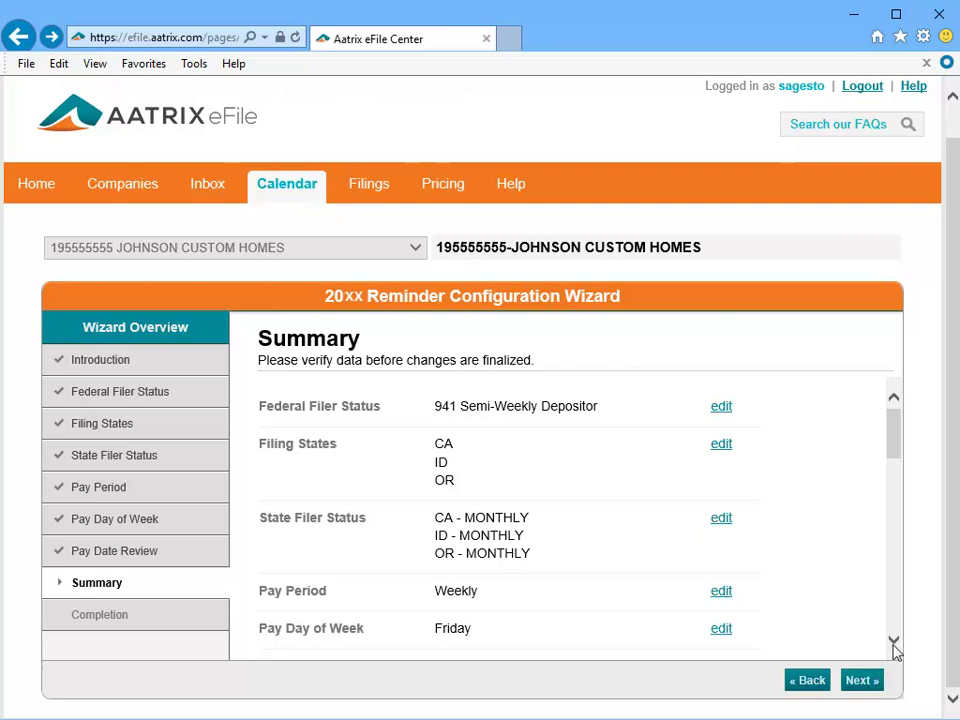
Check the reminder configuration summary, from the filer status settings through the last December pay date.
{"action": "scroll", "coordinate": [895, 638], "scroll_direction": "down", "scroll_amount": 2}
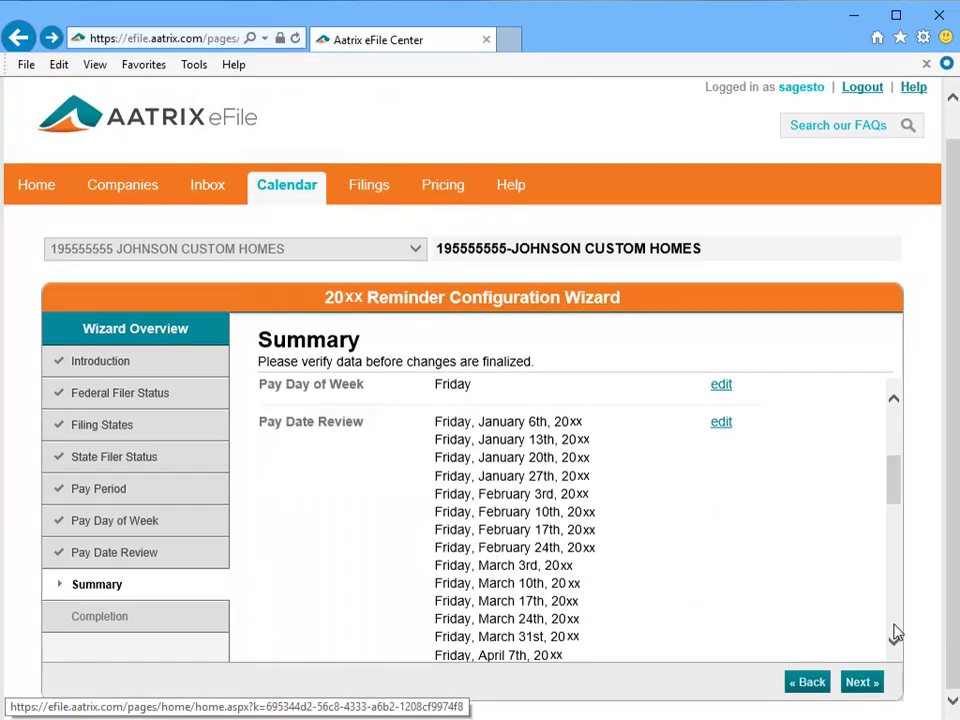
{"action": "scroll", "coordinate": [896, 632], "scroll_direction": "down", "scroll_amount": 3}
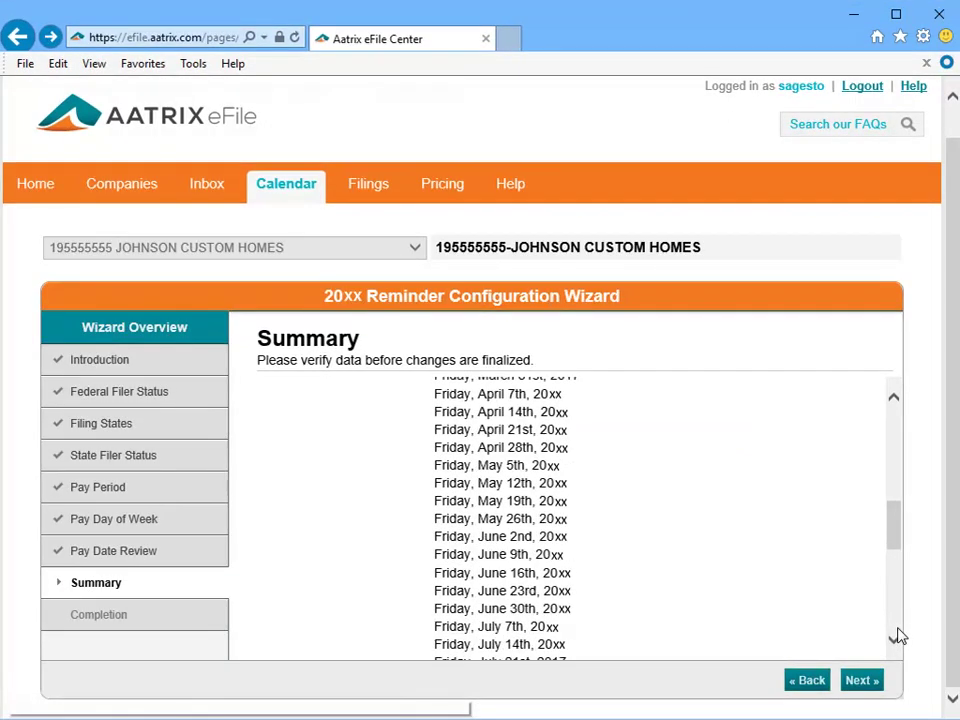
{"action": "scroll", "coordinate": [897, 635], "scroll_direction": "down", "scroll_amount": 3}
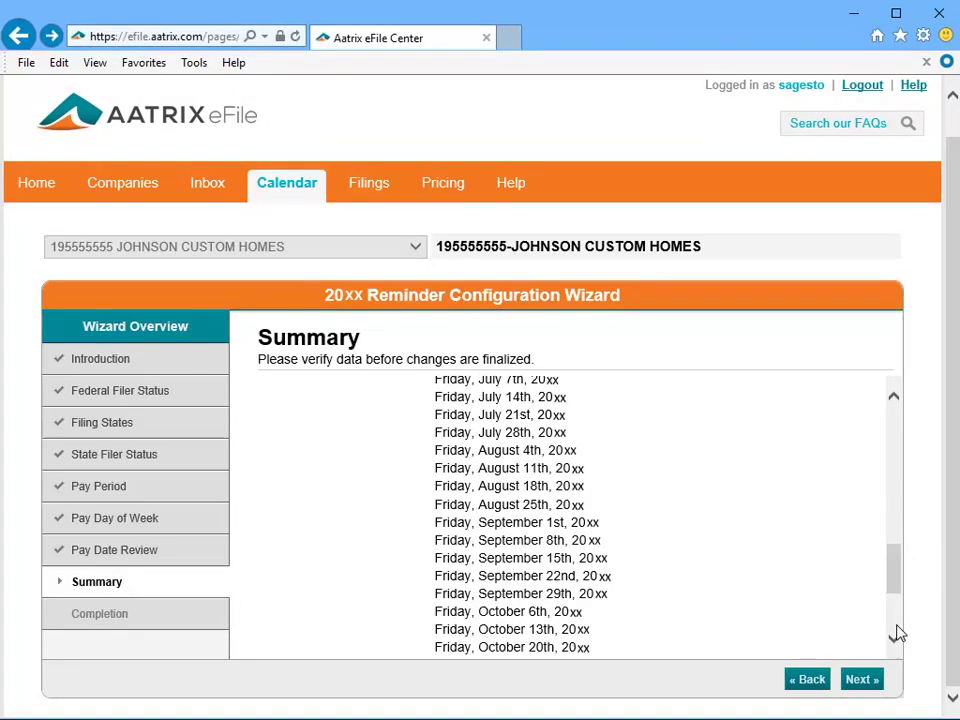
{"action": "scroll", "coordinate": [897, 632], "scroll_direction": "down", "scroll_amount": 3}
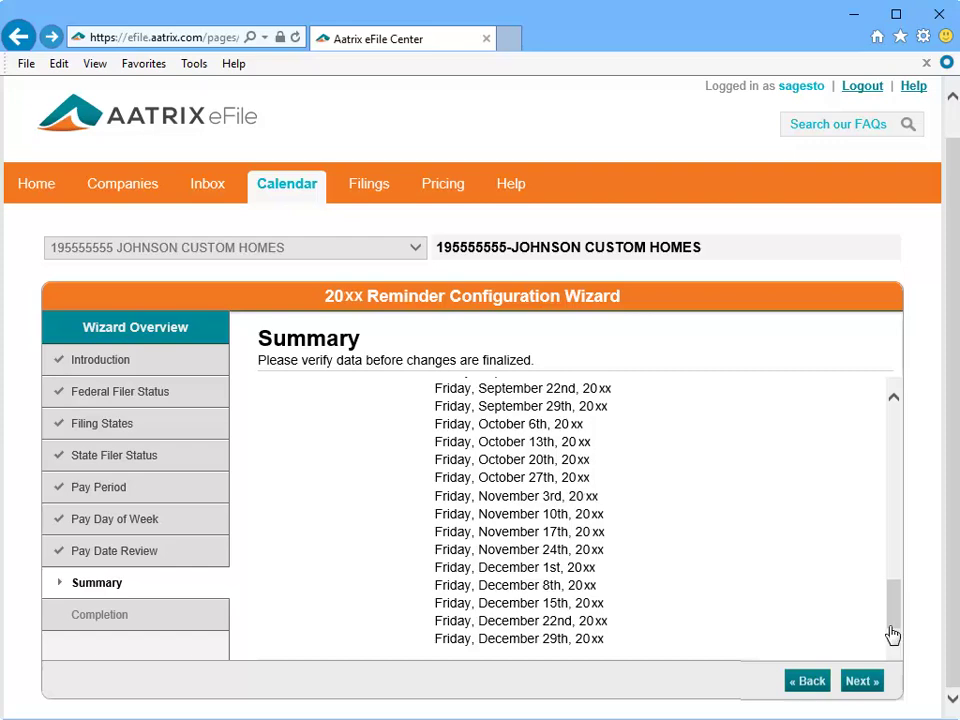
Finalize the reminder configuration and look through the company's filing calendar and upcoming events list.
{"action": "left_click", "coordinate": [874, 681]}
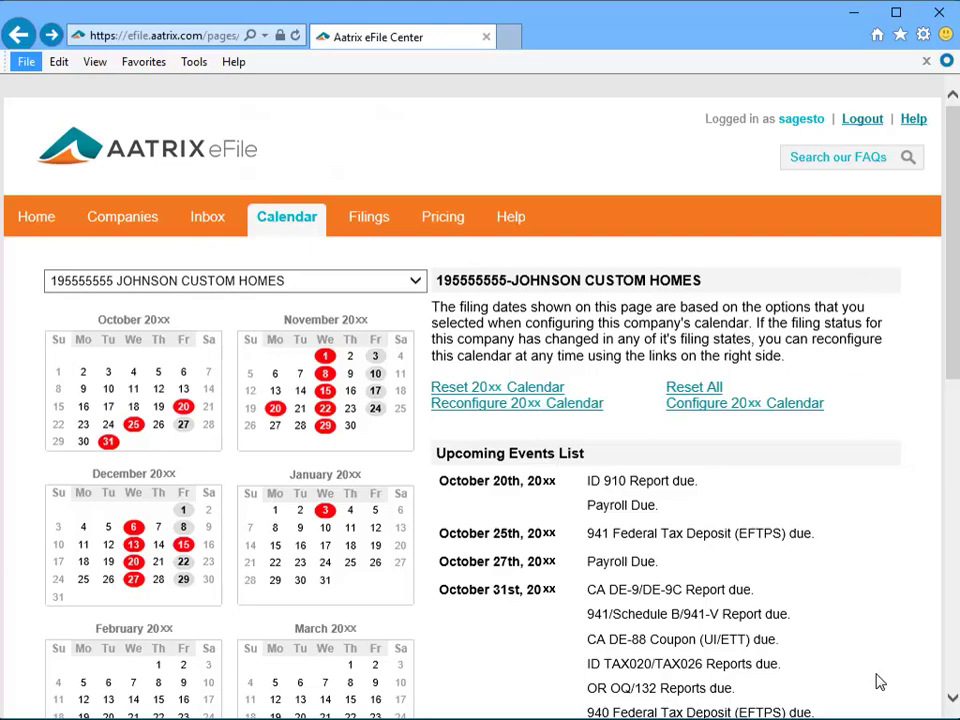
{"action": "left_click", "coordinate": [947, 601]}
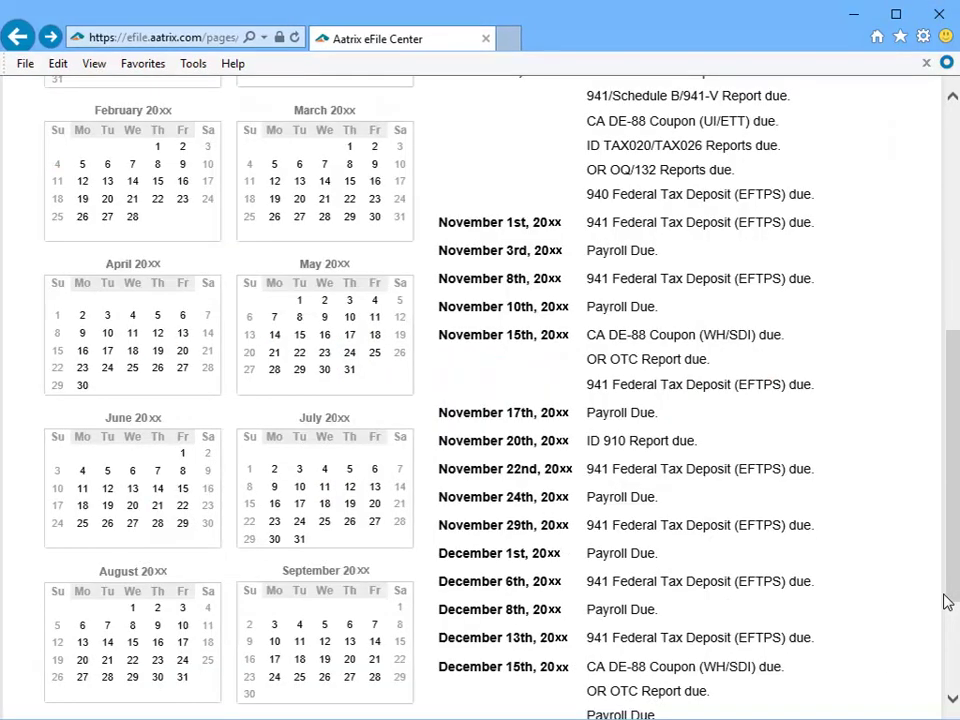
{"action": "left_click", "coordinate": [943, 118]}
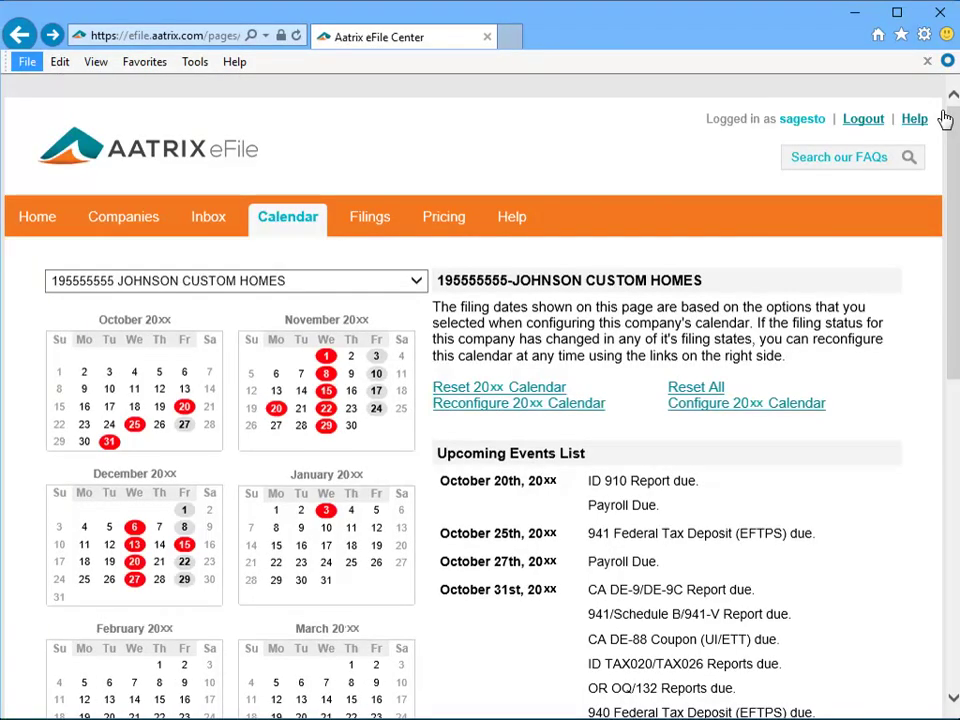
View the SMS/text alert settings from the eFile Center home page and close them without entering anything.
{"action": "left_click", "coordinate": [10, 218]}
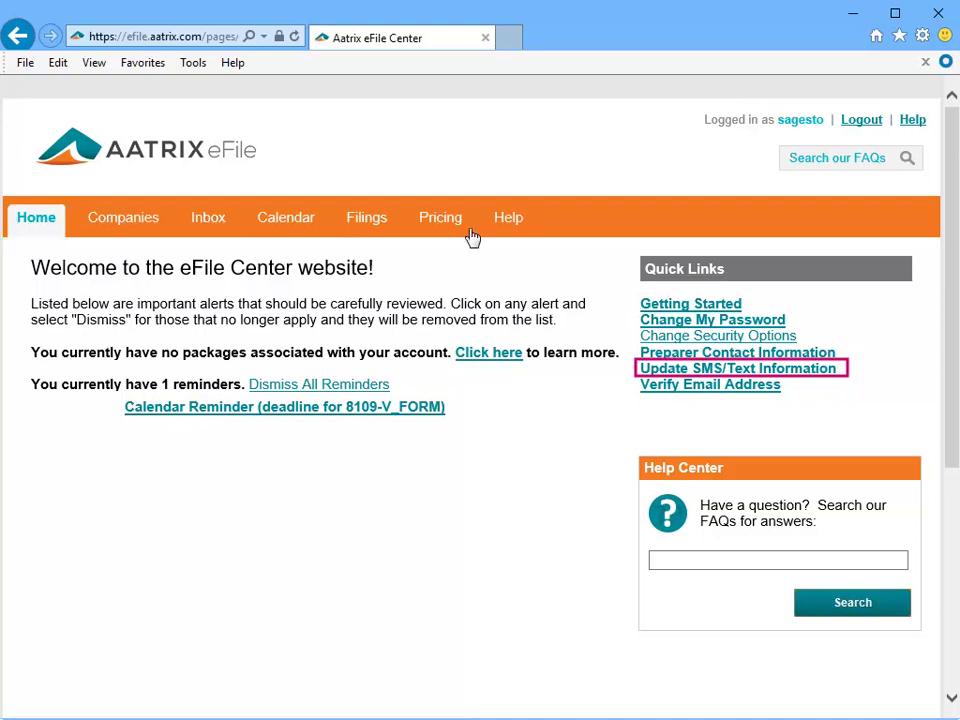
{"action": "left_click", "coordinate": [840, 369]}
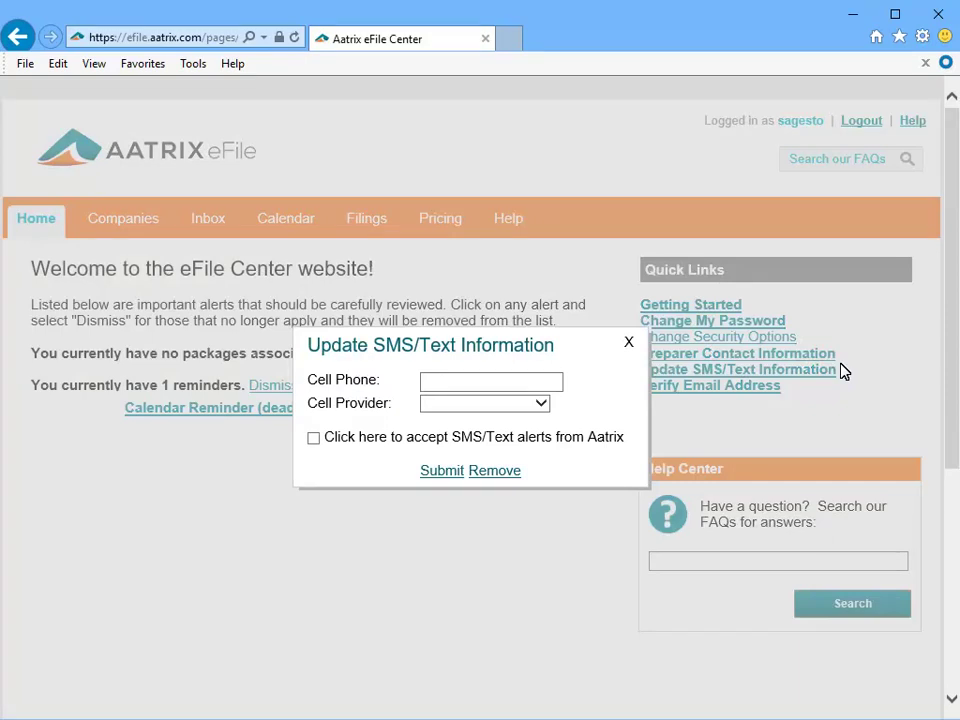
{"action": "left_click", "coordinate": [629, 344]}
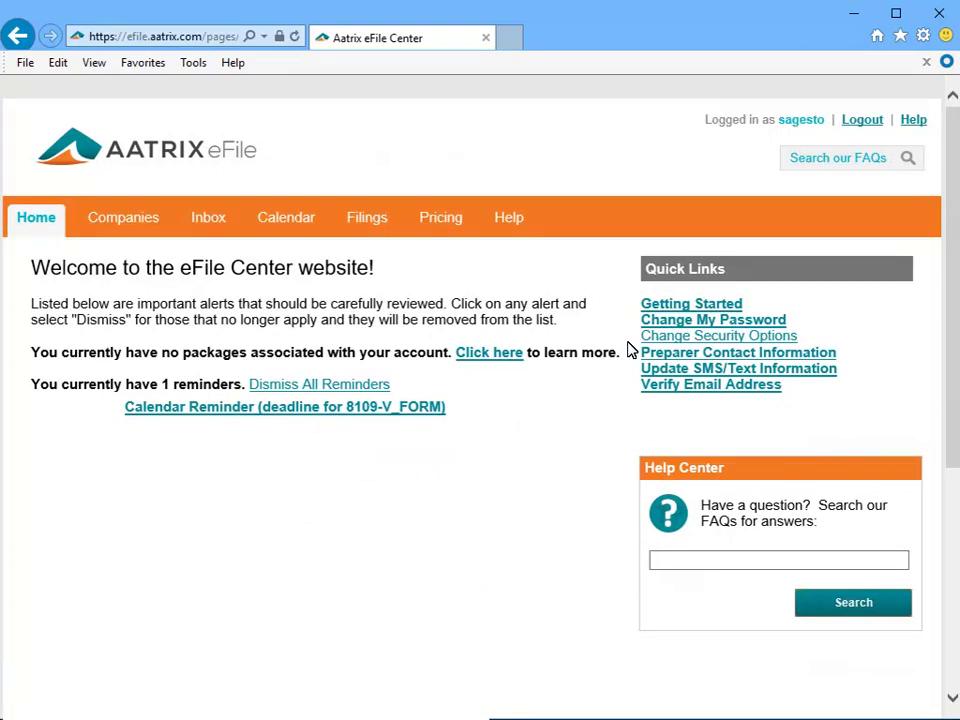